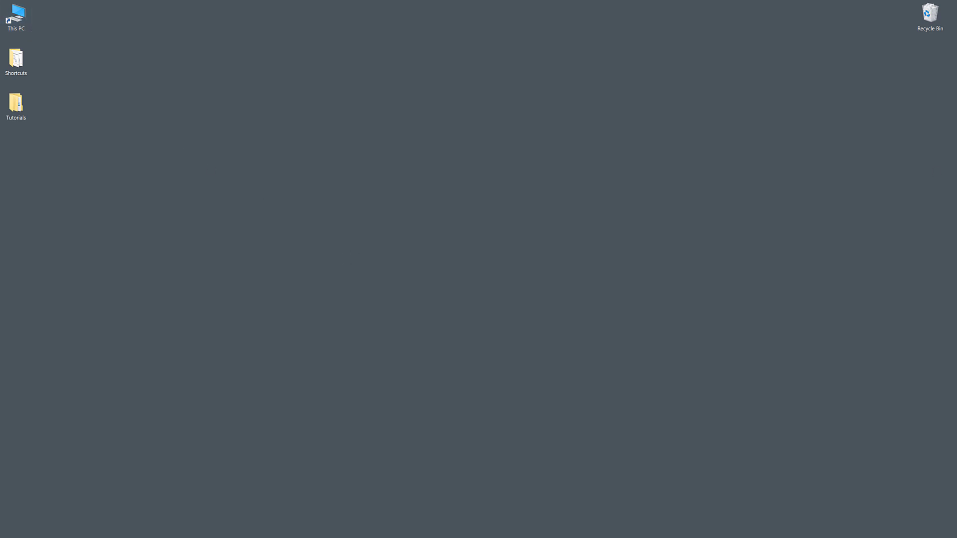
- Open the C:\Windows folder from This PC and scroll down toward HelpPane.exe
key("super+e")
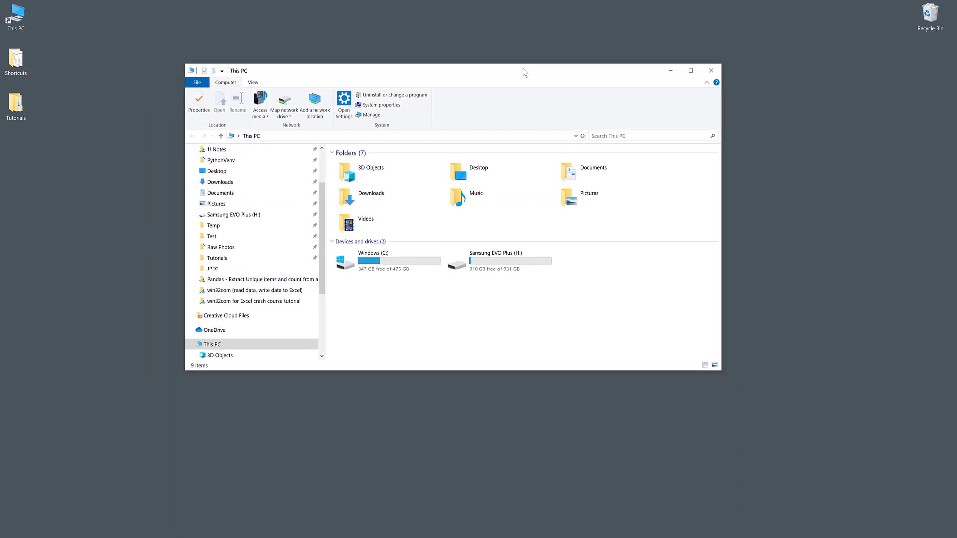
double_click(386, 260)
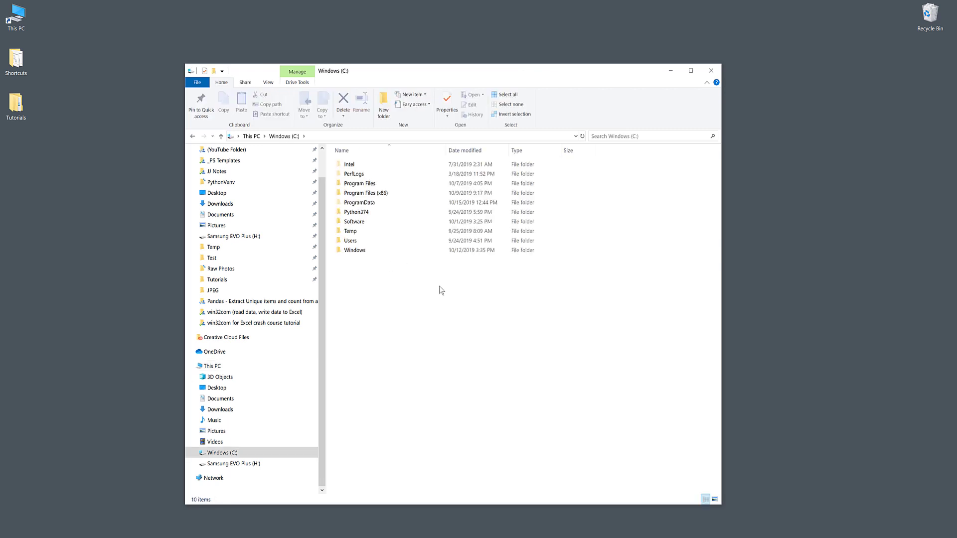
scroll(438, 286, "up", 5, "ctrl")
scroll(443, 282, "up", 1, "ctrl")
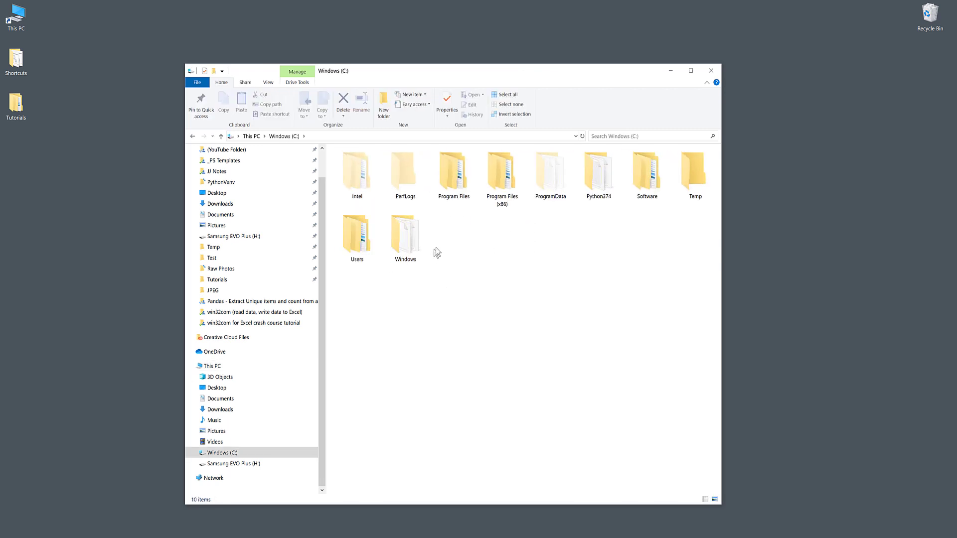
double_click(409, 235)
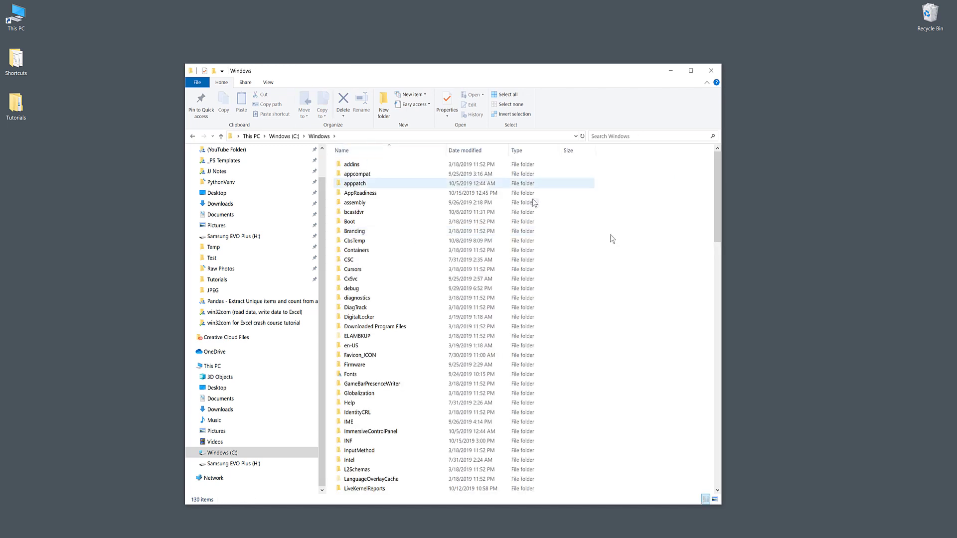
scroll(629, 263, "down", 8)
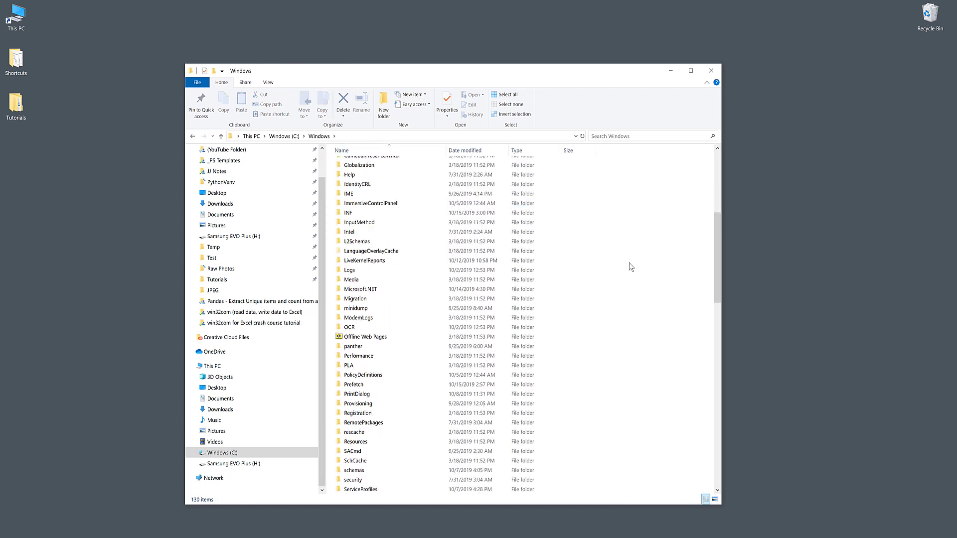
scroll(574, 312, "down", 15)
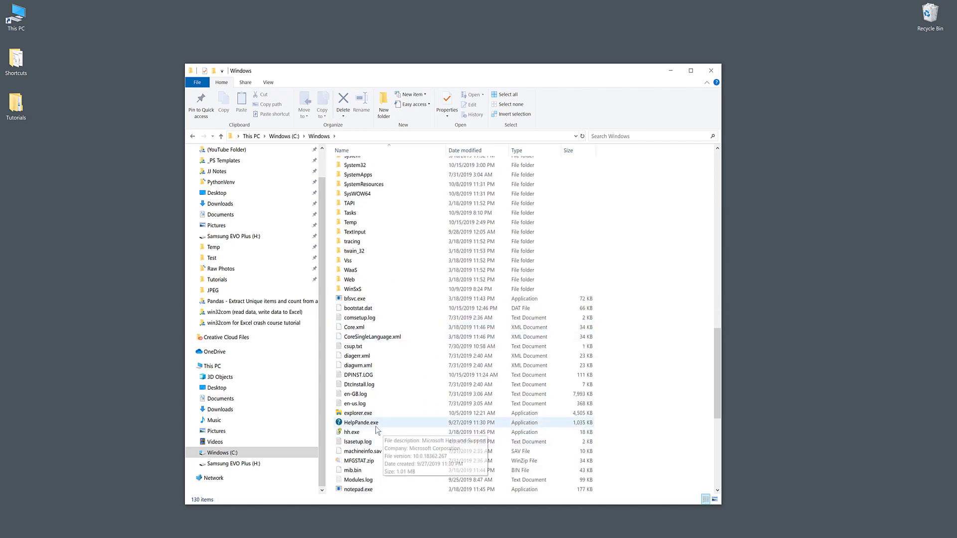
- Show the Windows folder as large icons and launch HelpPane.exe to try it
left_click(409, 423)
key("ctrl+shift+4")
scroll(454, 422, "up", 6, "ctrl")
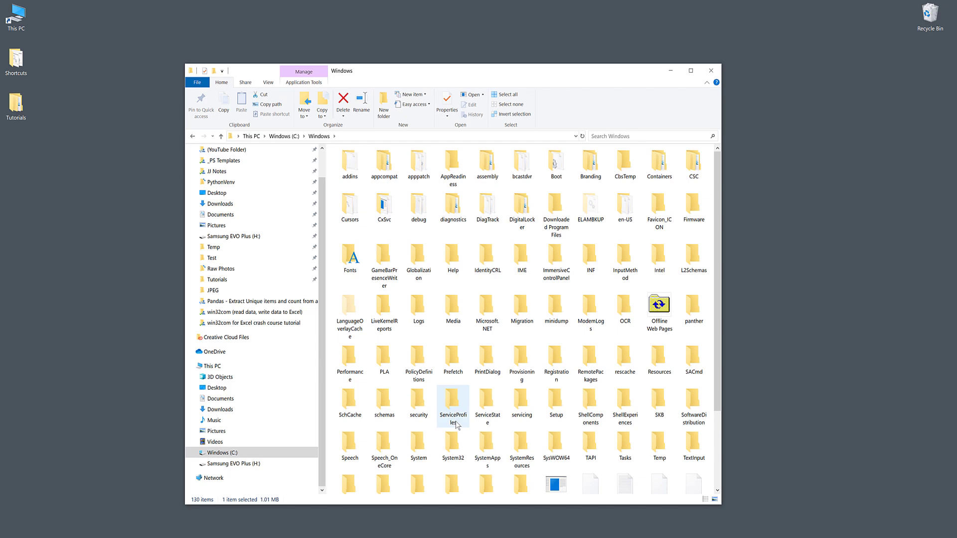
scroll(460, 421, "down", 10)
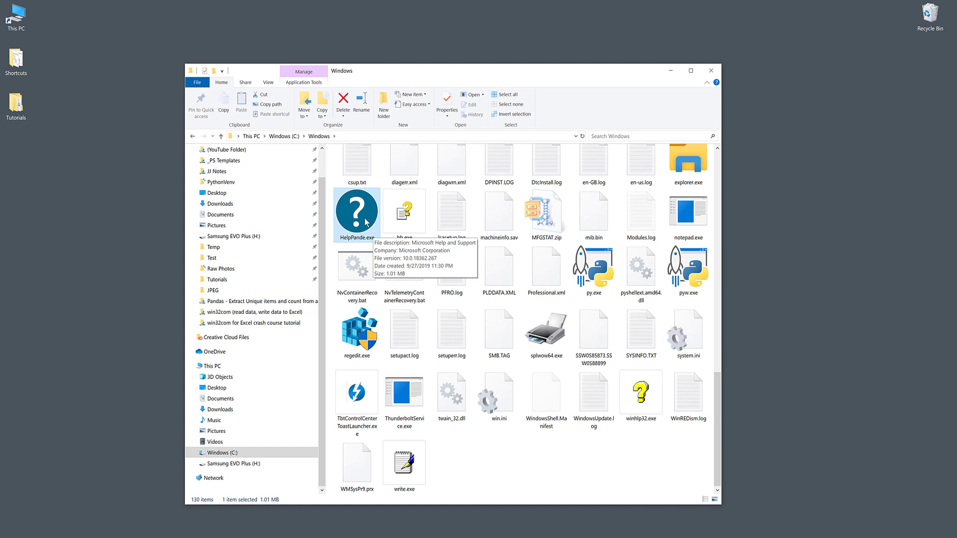
double_click(366, 223)
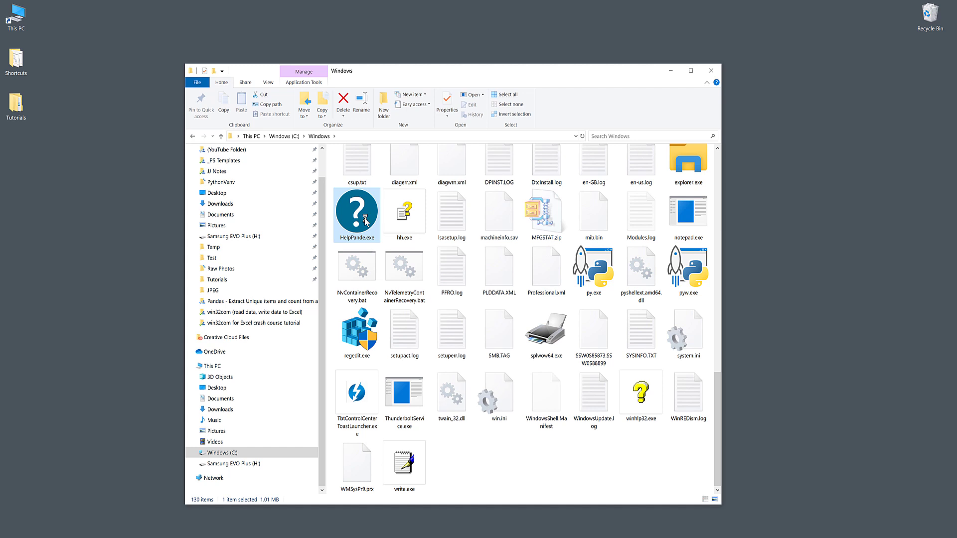
- Open HelpPane.exe's Properties, then Advanced settings from the Security tab
right_click(366, 223)
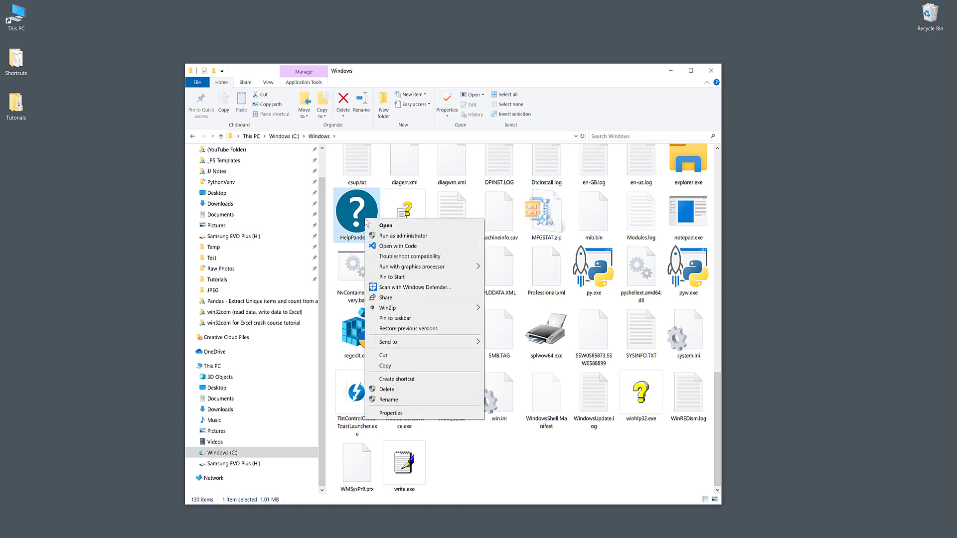
left_click(408, 413)
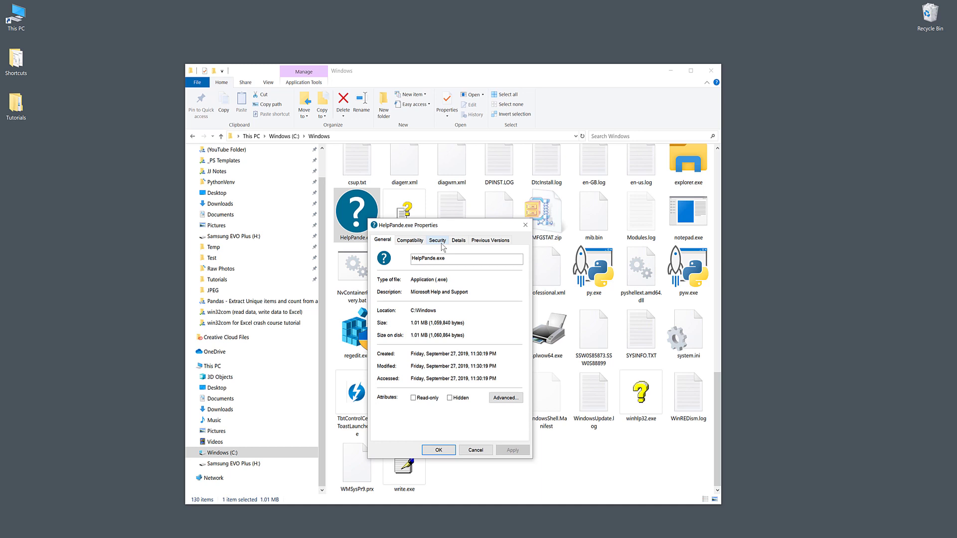
left_click(438, 240)
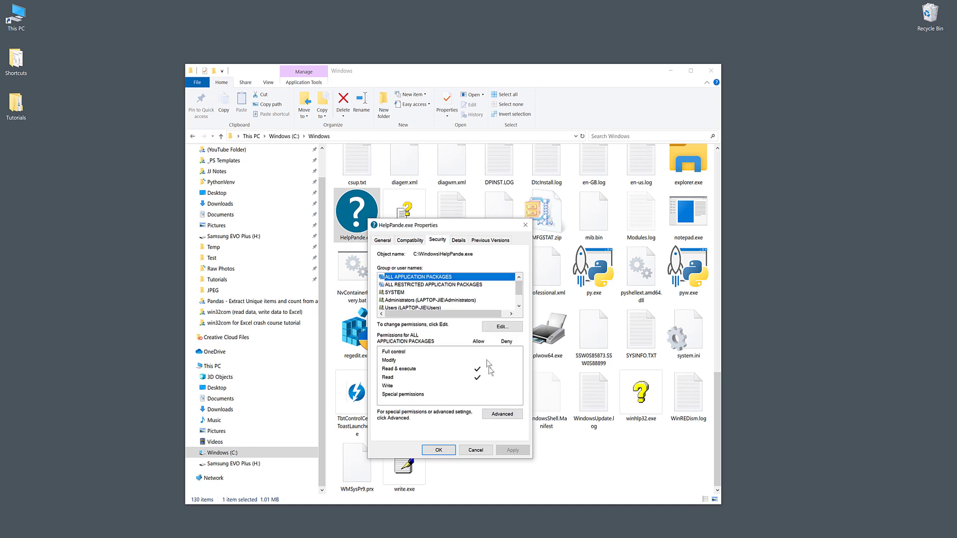
left_click(505, 416)
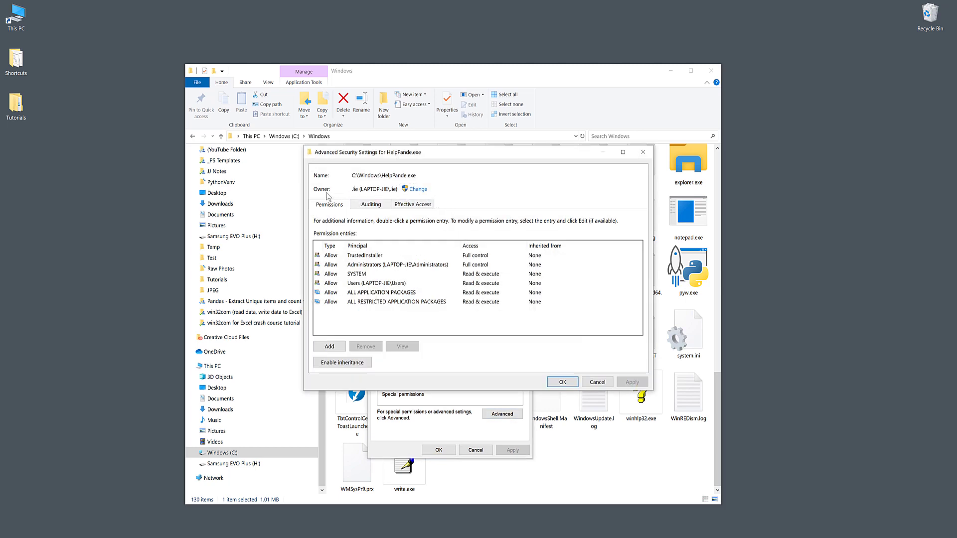
- Use the Change link beside Owner to pick a new owner for HelpPane.exe
left_click(416, 191)
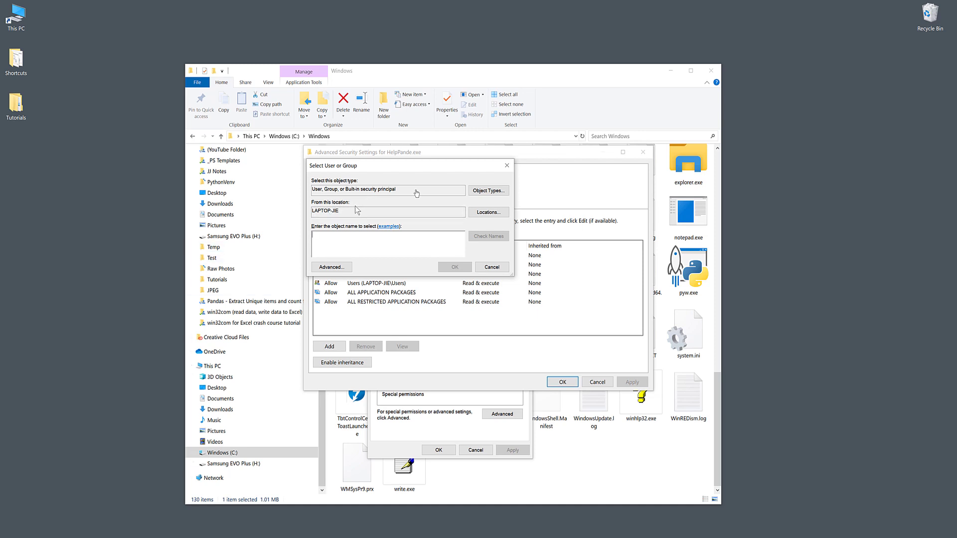
- Search the Start menu for 'this' and open This PC in a new window
key("super")
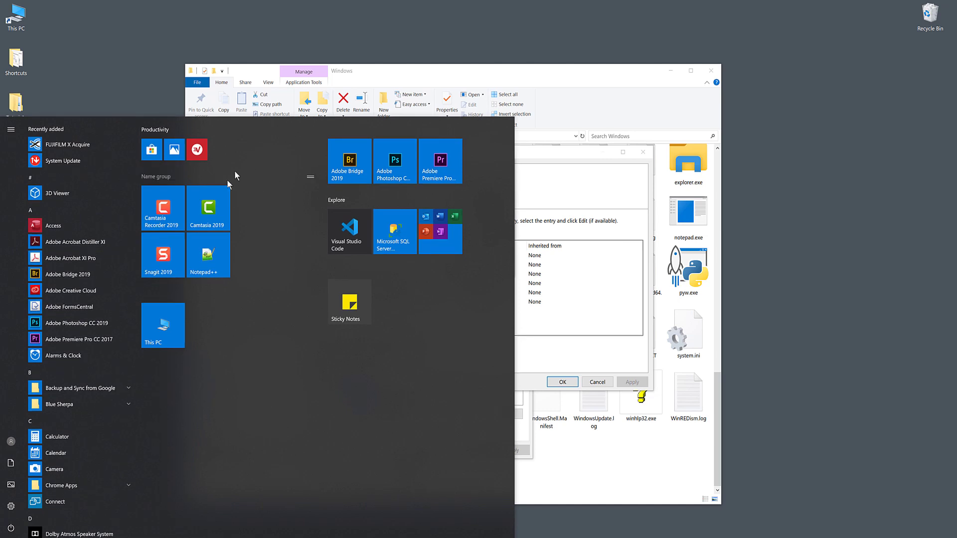
type("this")
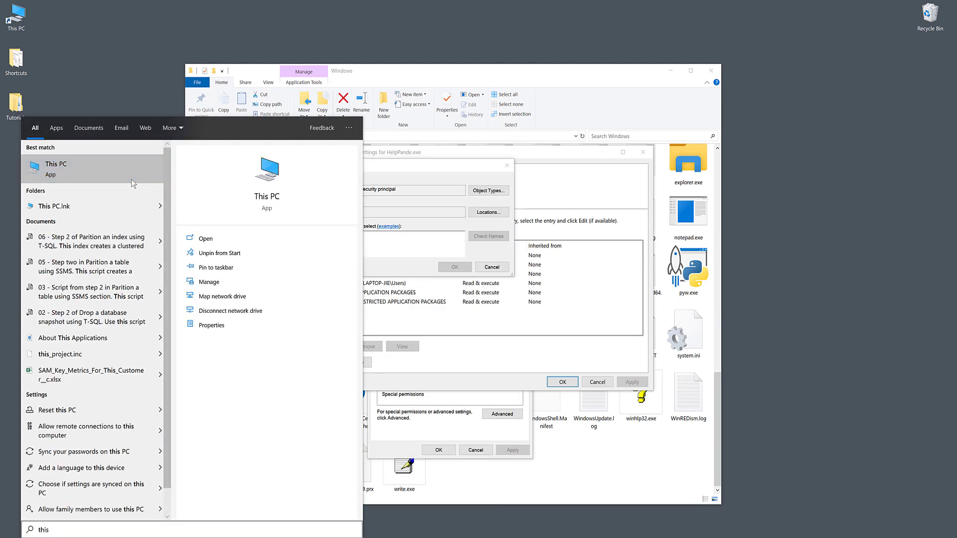
left_click(130, 178)
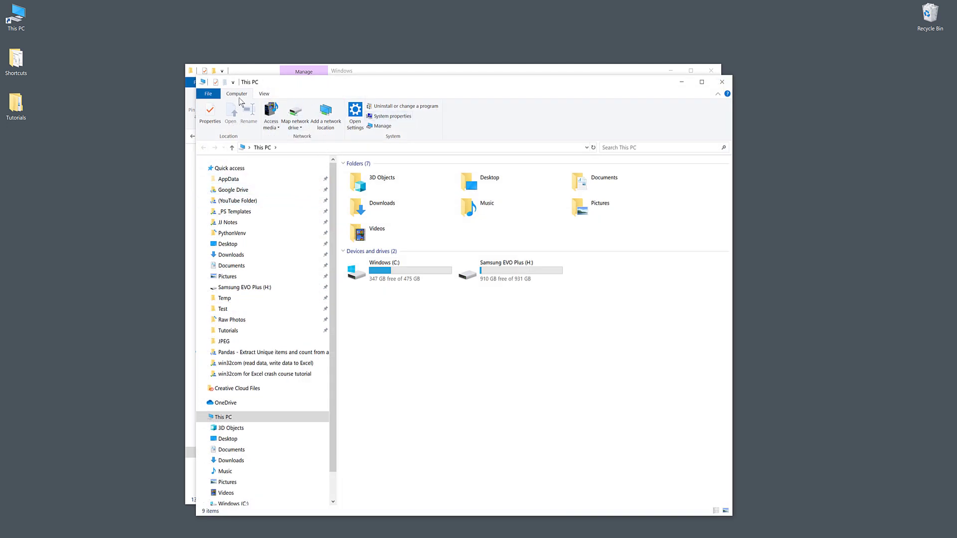
- Look up the PC's device name on the Settings About page, then close Settings
left_click(403, 119)
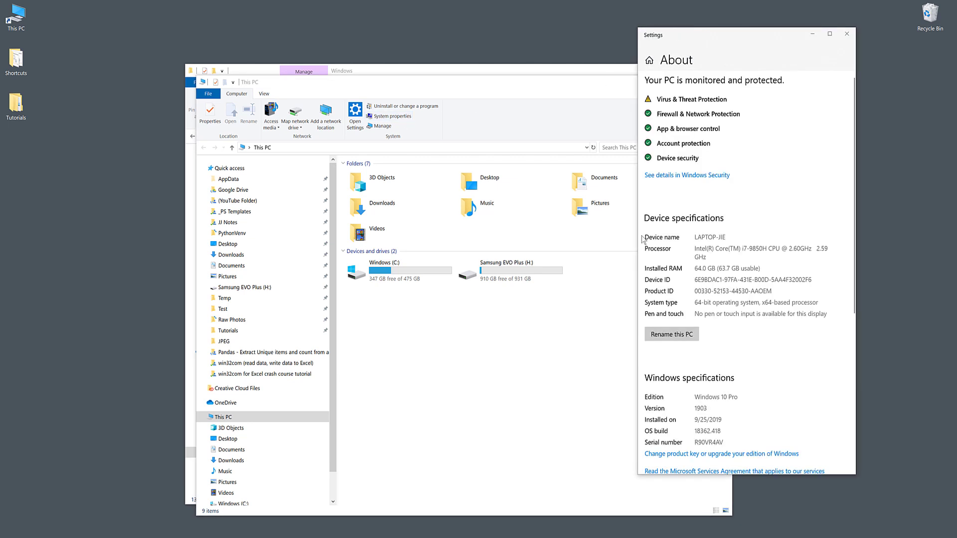
left_click_drag(697, 238, 732, 239)
left_click(848, 34)
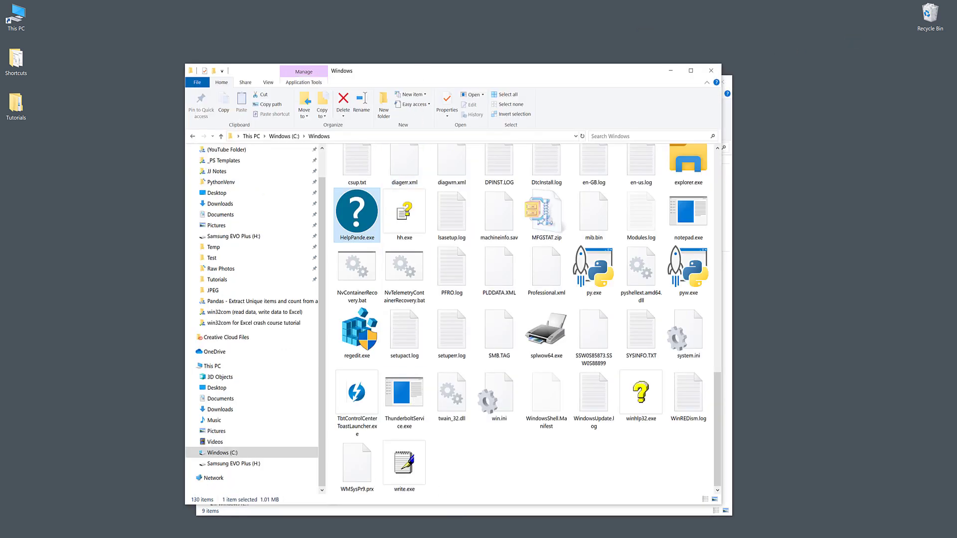
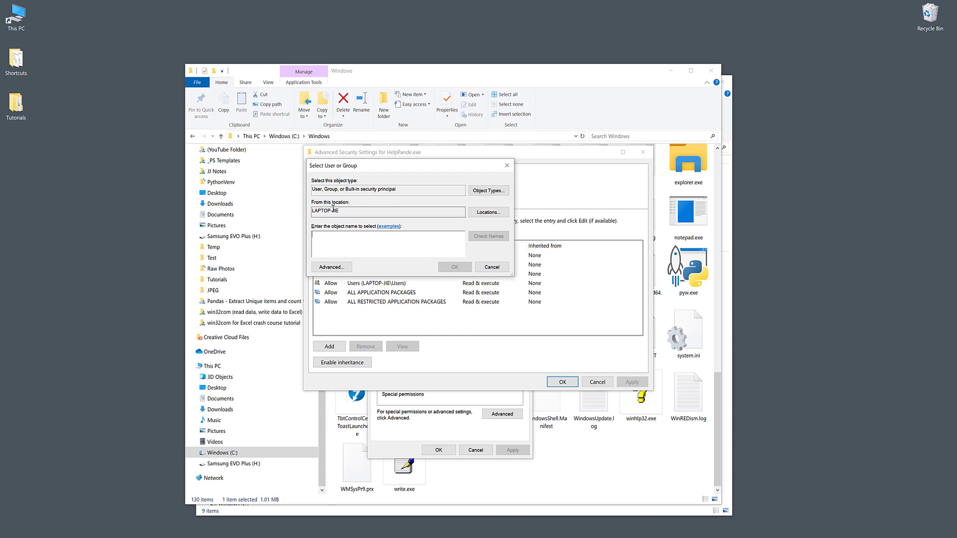
- Make your local user account the owner of HelpPane.exe, correcting the initially unrecognised name
left_click_drag(382, 167, 532, 223)
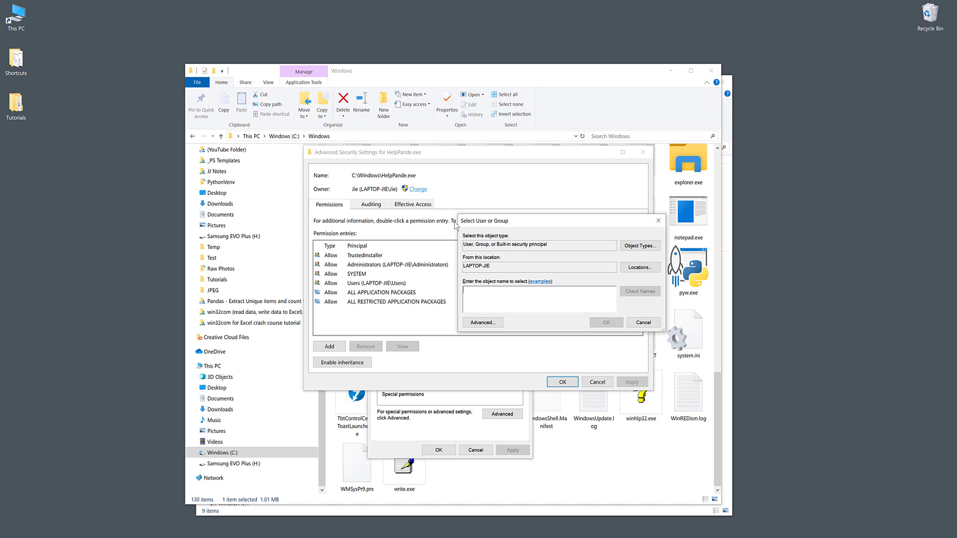
type("la")
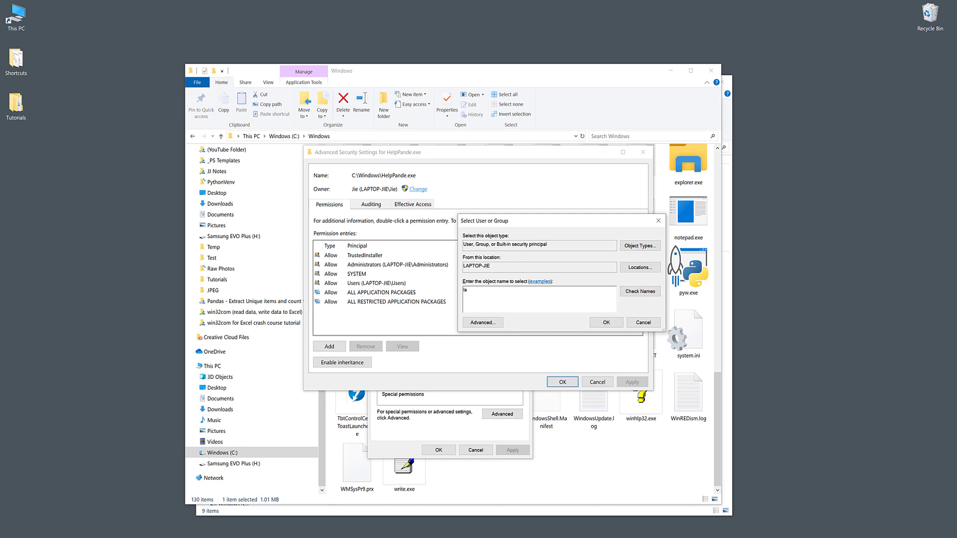
type("ptop-jie")
left_click(636, 291)
left_click(555, 288)
type("jie")
left_click(640, 291)
left_click(606, 323)
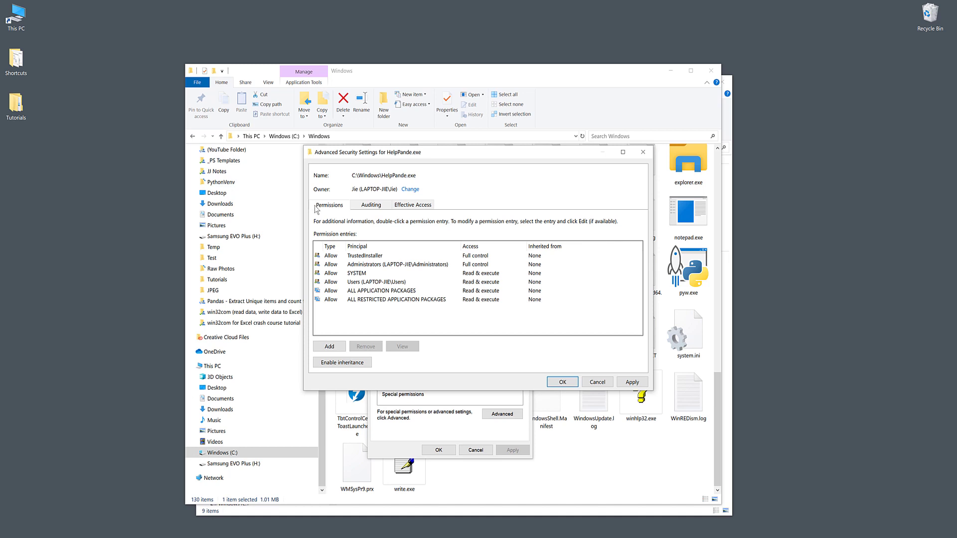
- Check the Administrators entry's permission details for HelpPane.exe
left_click(358, 265)
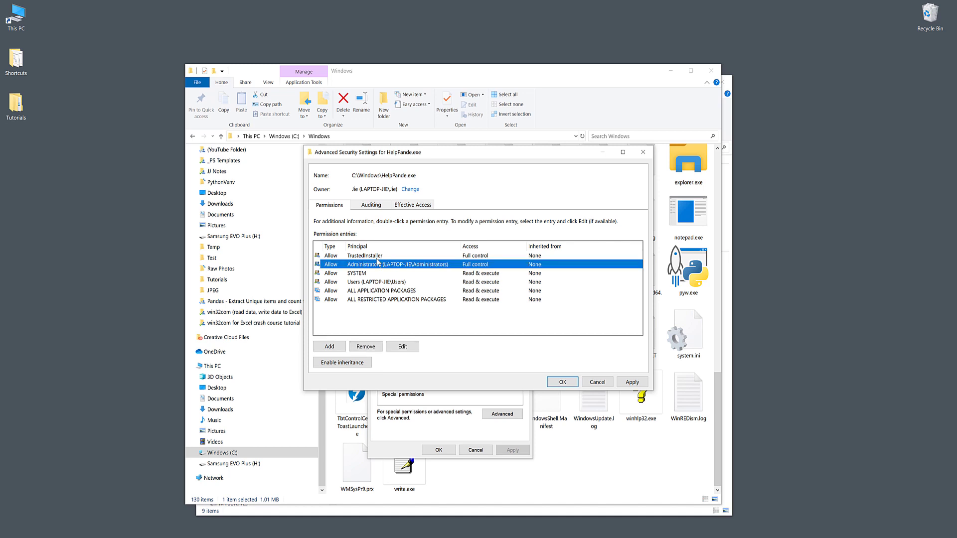
left_click(404, 348)
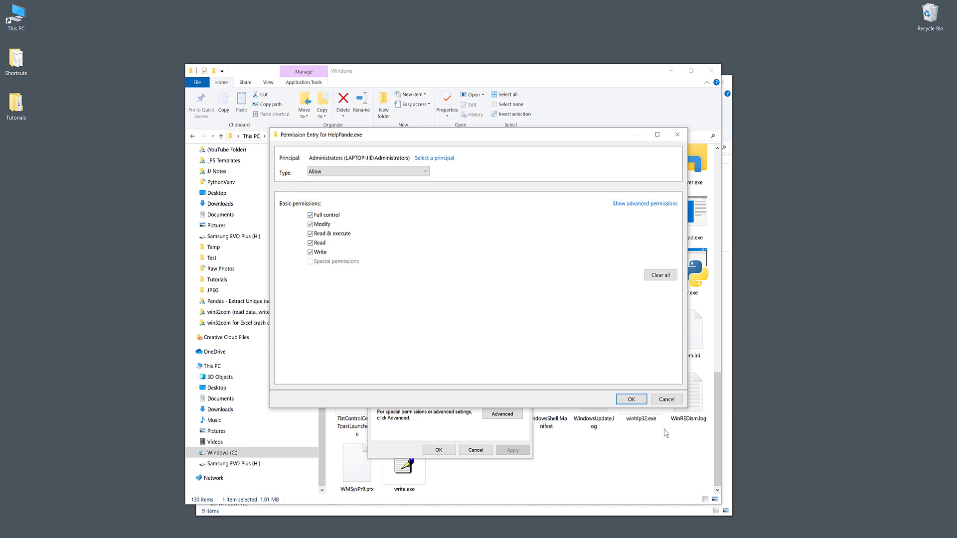
left_click(632, 400)
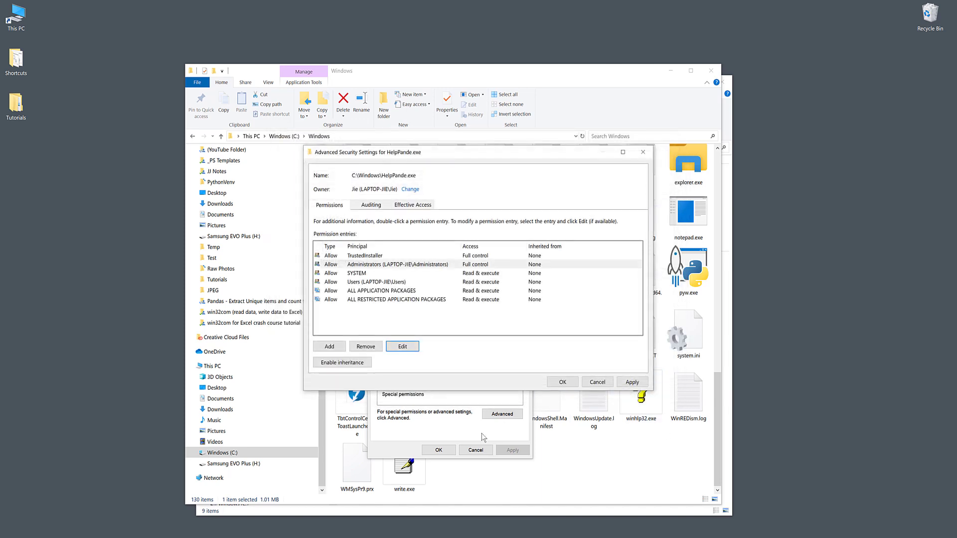
- Save the ownership change and close the Advanced Security Settings and Properties windows
left_click(562, 382)
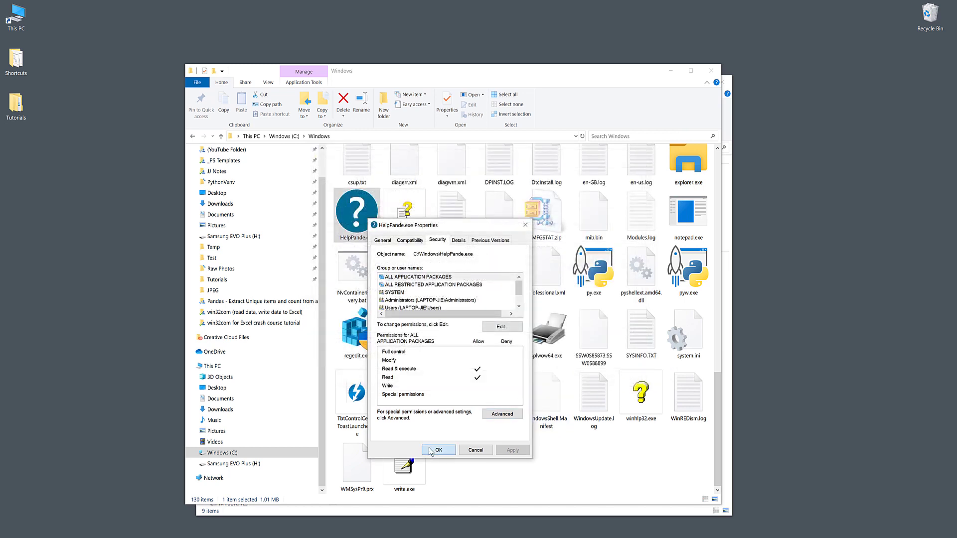
left_click(428, 448)
mouse_move(355, 214)
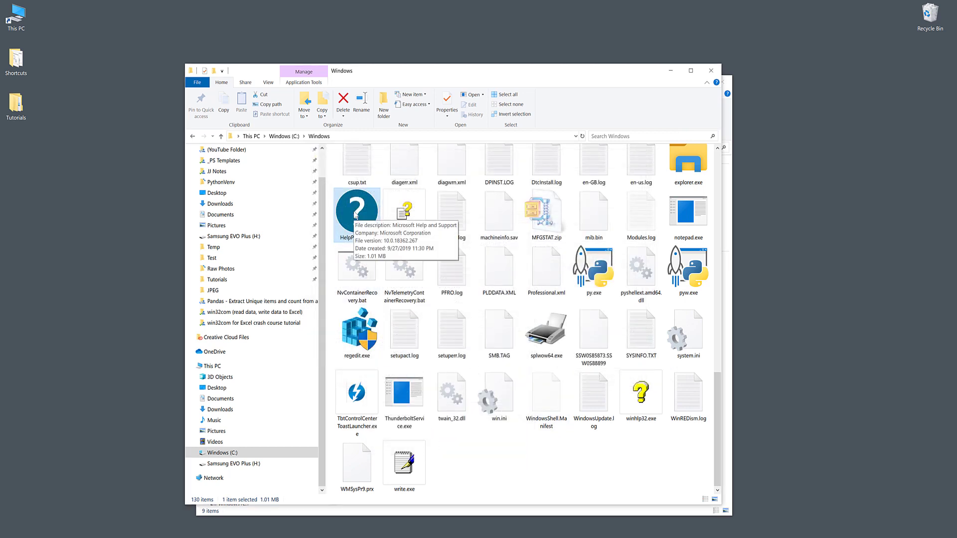
left_click(346, 238)
key("Escape")
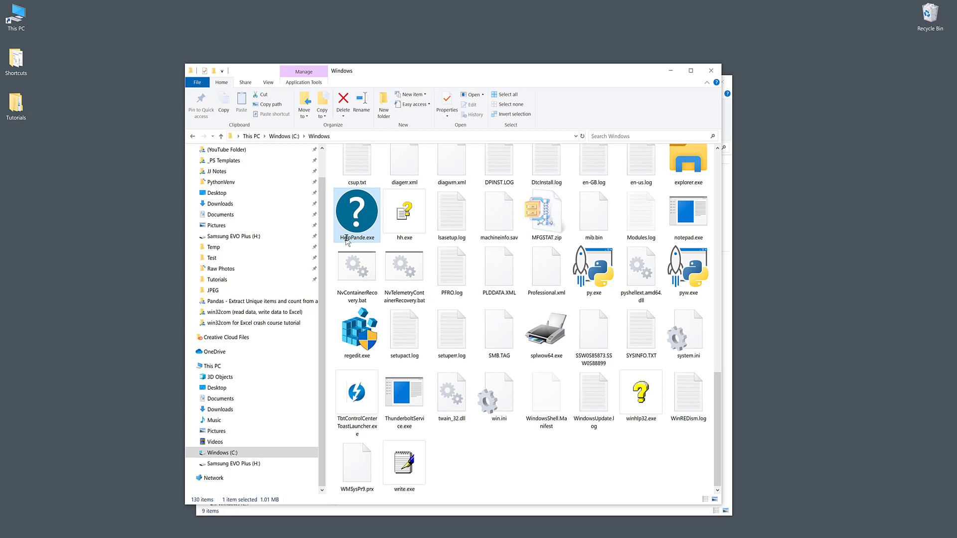
left_click(350, 239)
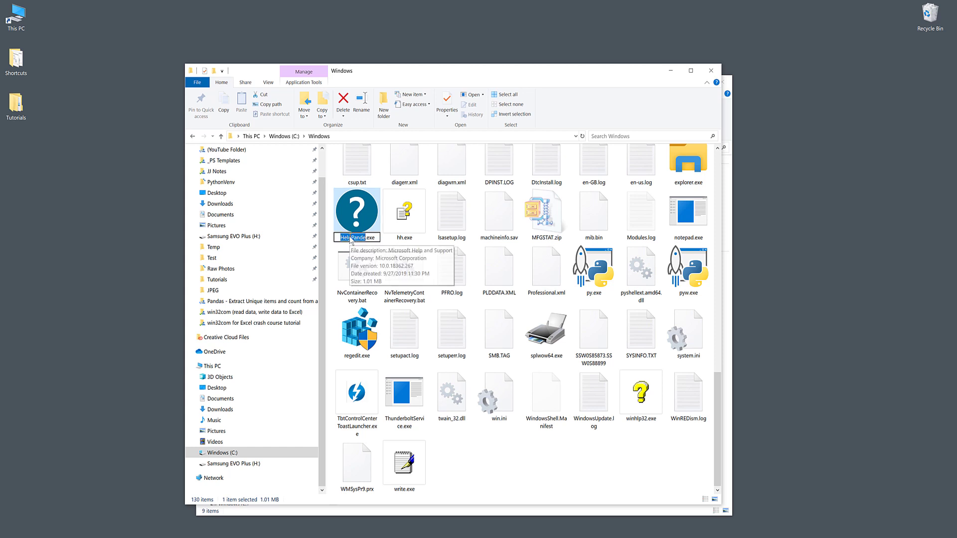
left_click(352, 238)
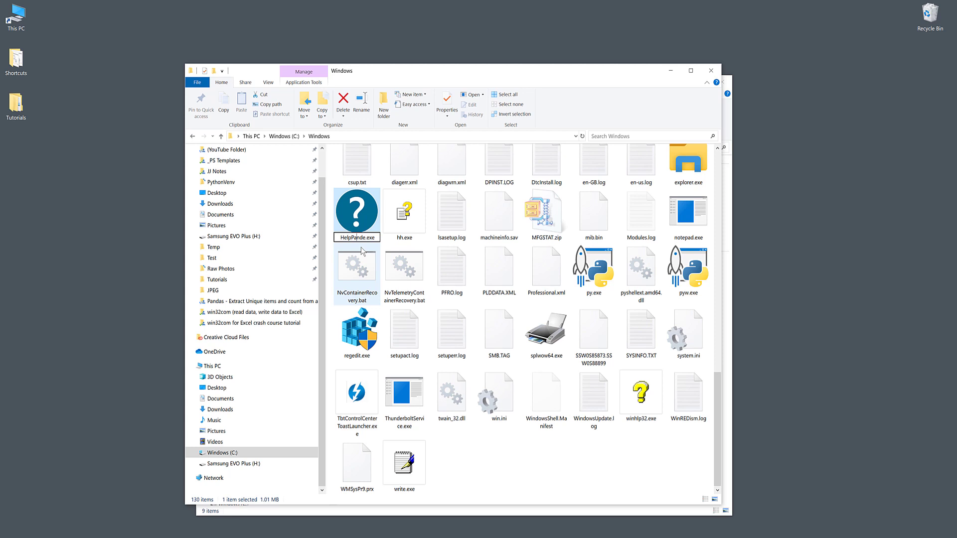
left_click(371, 219)
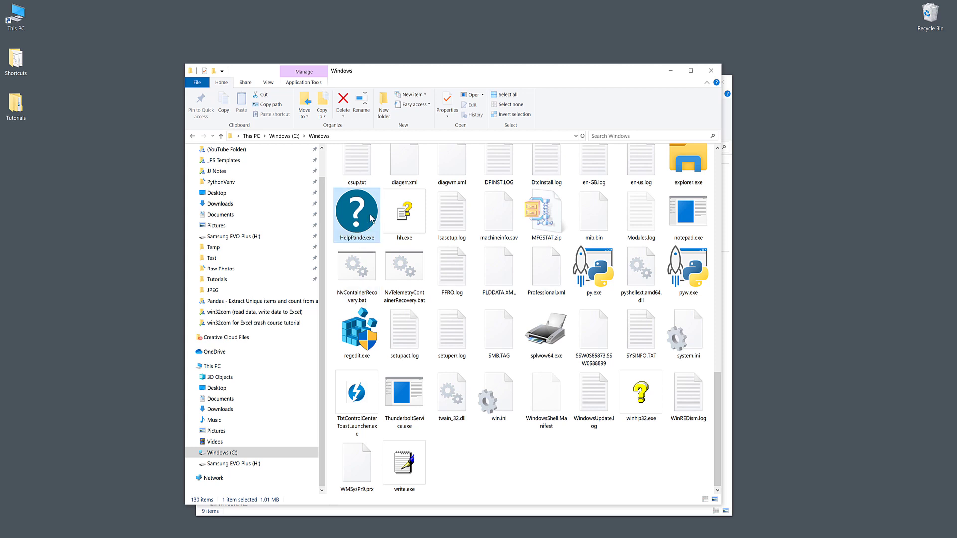